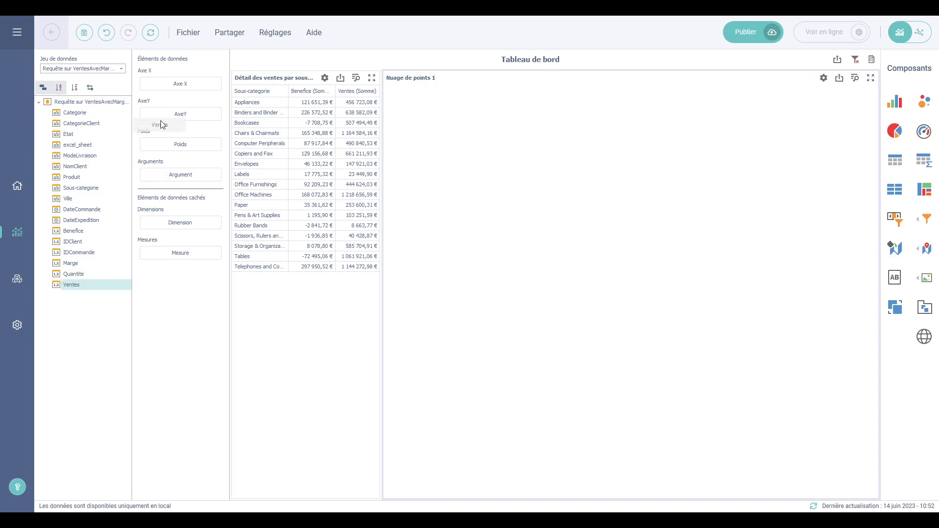
# Step: Assign Marge to the scatter plot's Y axis and aggregate it as Moyenne
pyautogui.moveTo(73, 264); pyautogui.dragTo(179, 115)
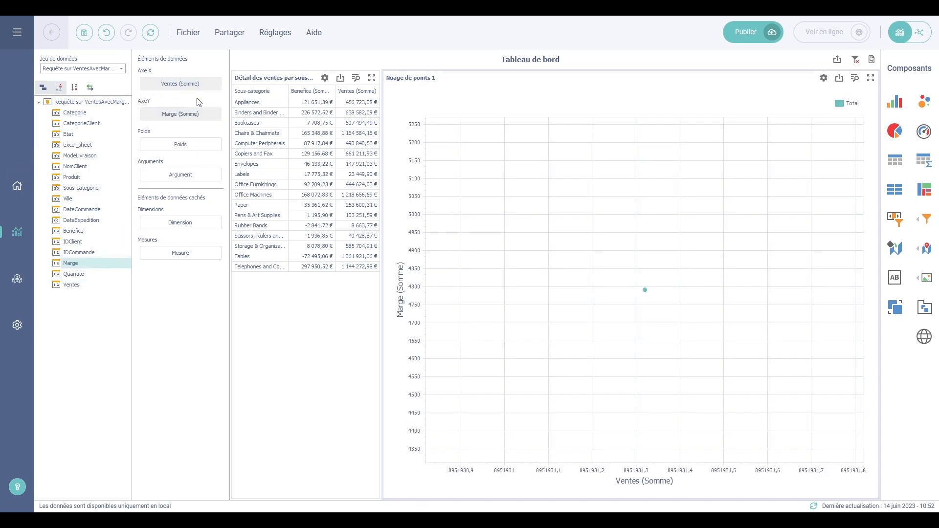
pyautogui.click(215, 114)
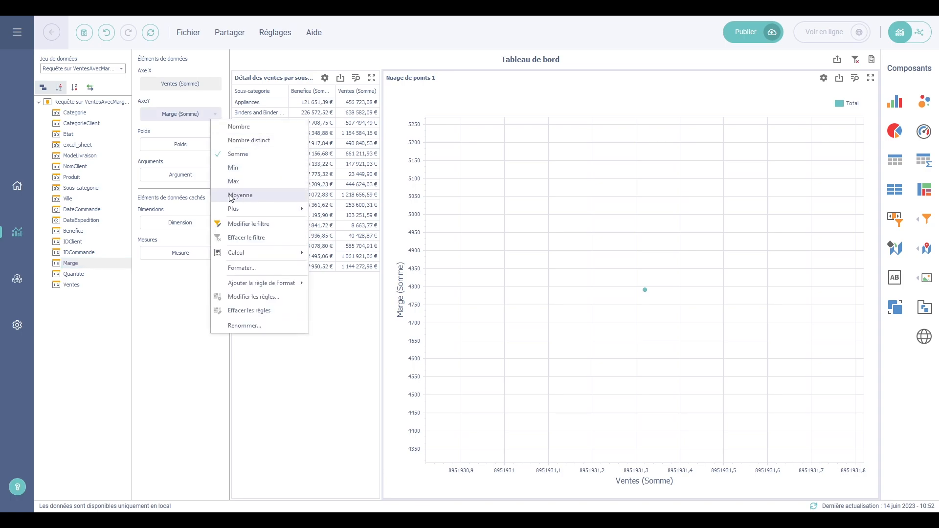
pyautogui.click(232, 195)
# Step: Set the numeric format of the Y-axis measure Marge to Pourcent
pyautogui.click(215, 112)
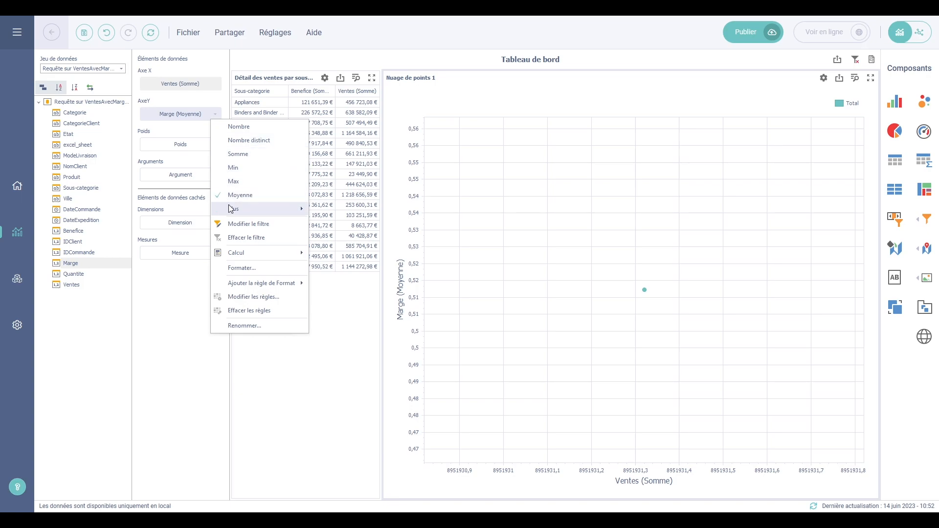
pyautogui.click(235, 268)
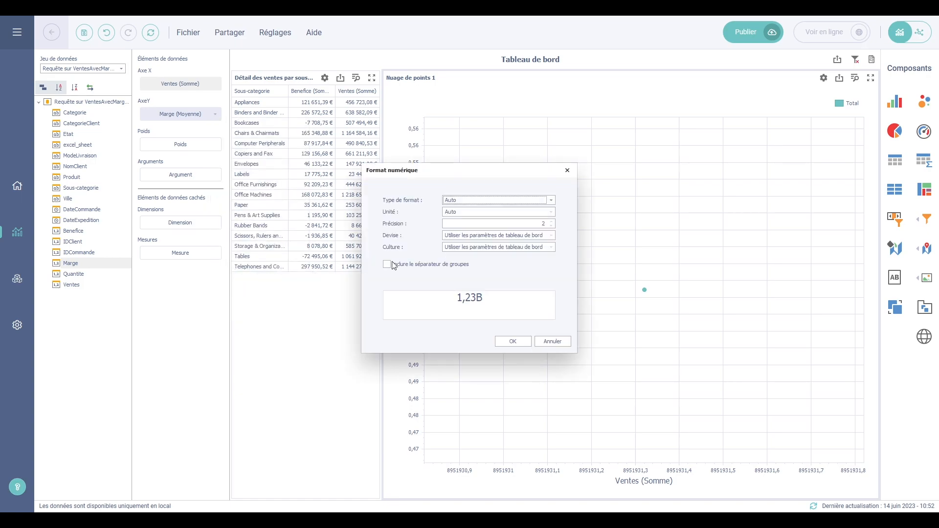
pyautogui.click(551, 200)
pyautogui.click(456, 262)
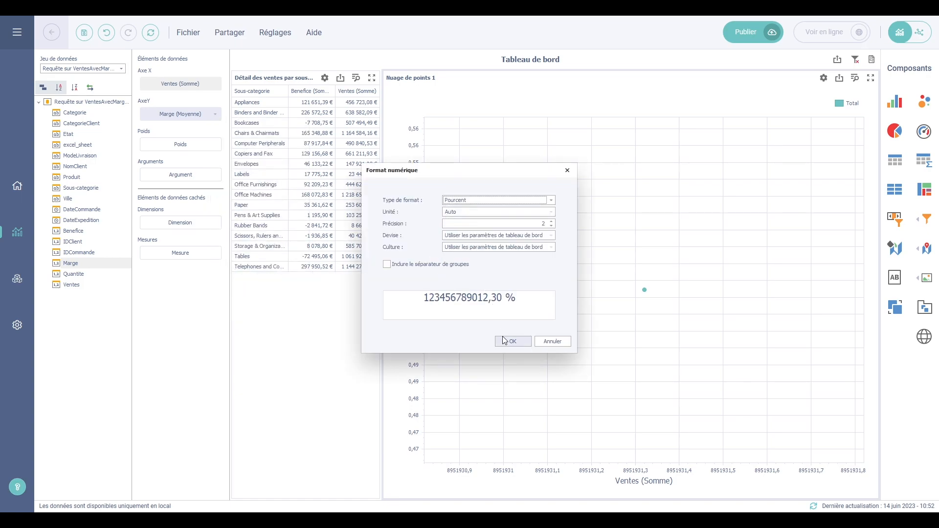
pyautogui.click(504, 339)
pyautogui.moveTo(645, 304)
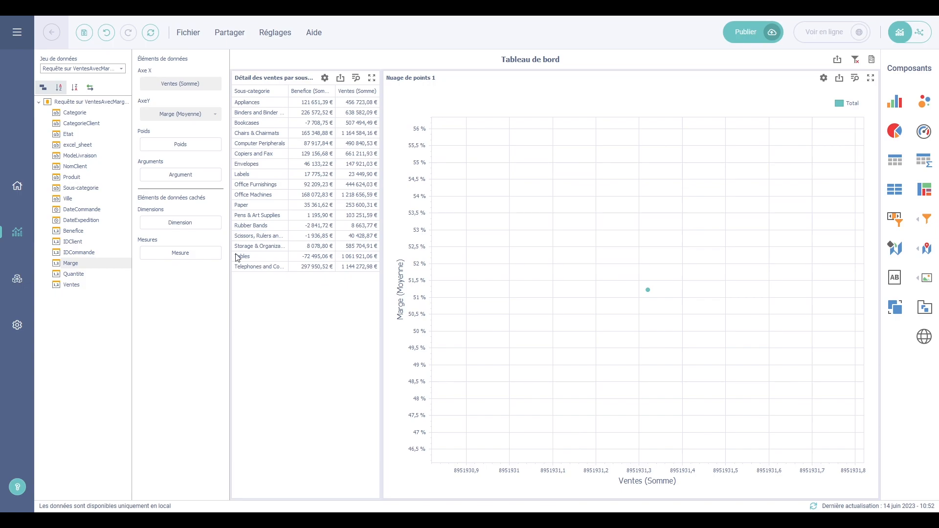
# Step: Add Sous-categorie as the scatter plot's argument and Benefice as its weight
pyautogui.moveTo(72, 187); pyautogui.dragTo(165, 183)
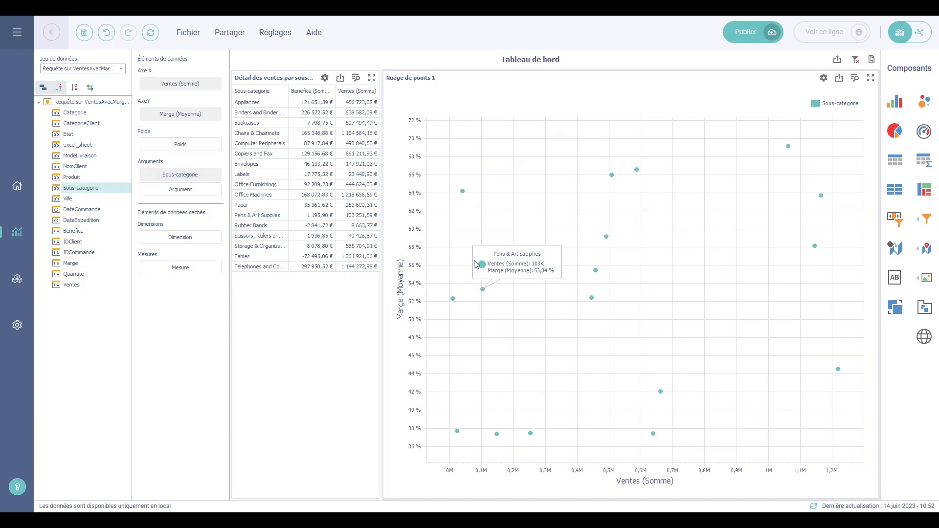
pyautogui.moveTo(455, 303)
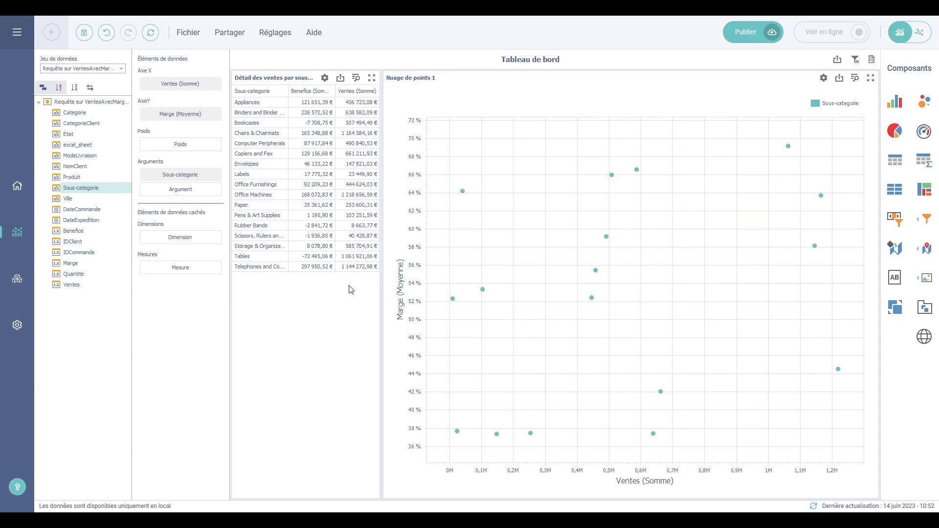
pyautogui.moveTo(73, 231); pyautogui.dragTo(171, 152)
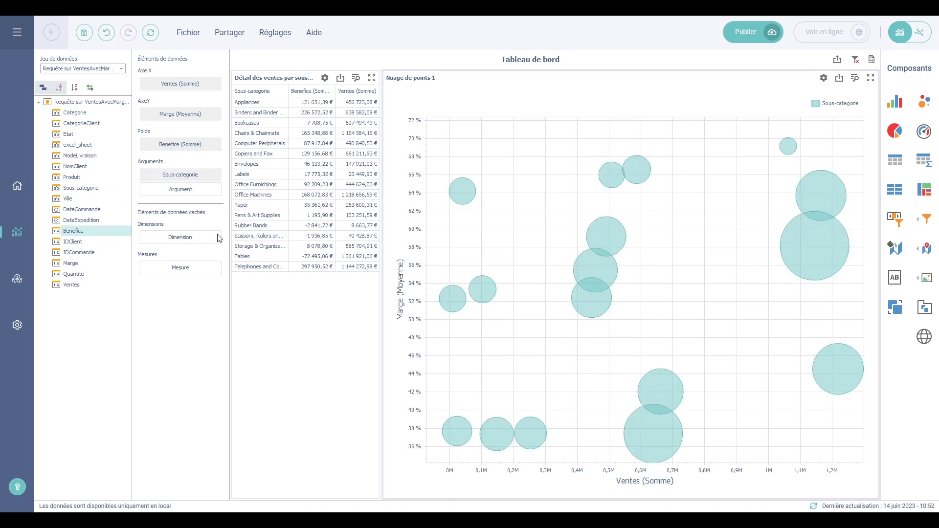
pyautogui.moveTo(807, 269)
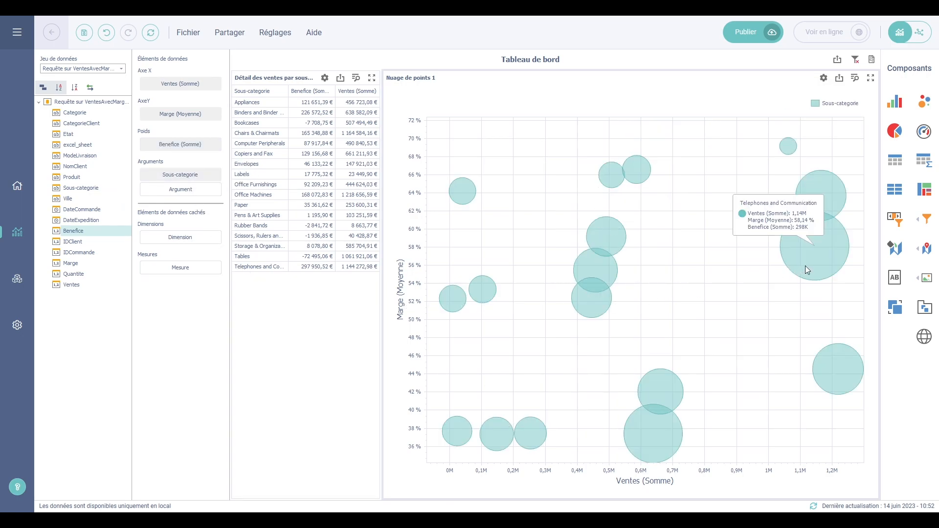
pyautogui.moveTo(830, 362)
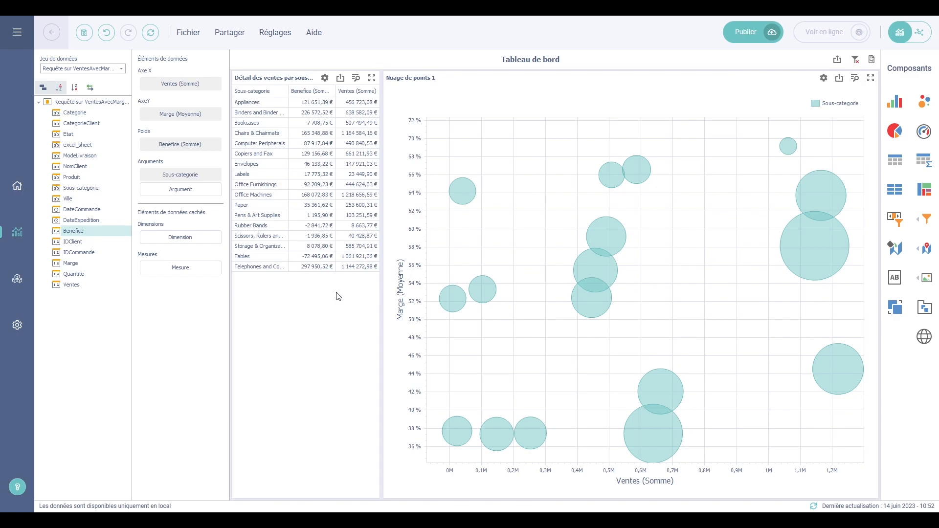
# Step: Add Categorie as an argument above Sous-categorie and colour the bubbles by Categorie using Teinte
pyautogui.moveTo(69, 113); pyautogui.dragTo(151, 168)
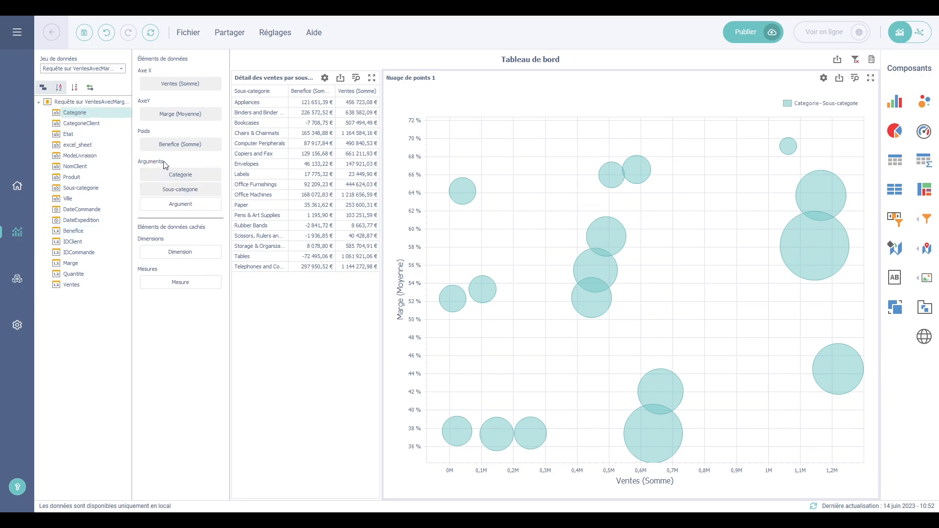
pyautogui.click(215, 177)
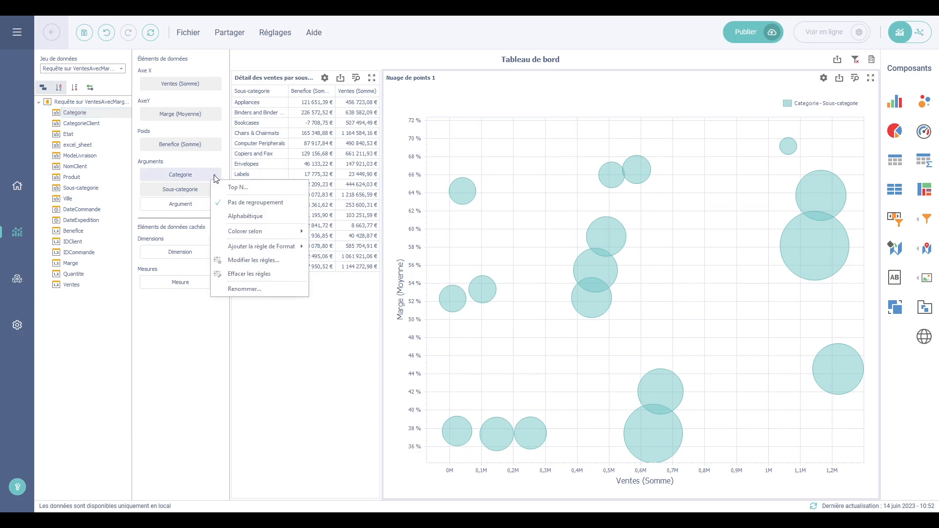
pyautogui.moveTo(259, 232)
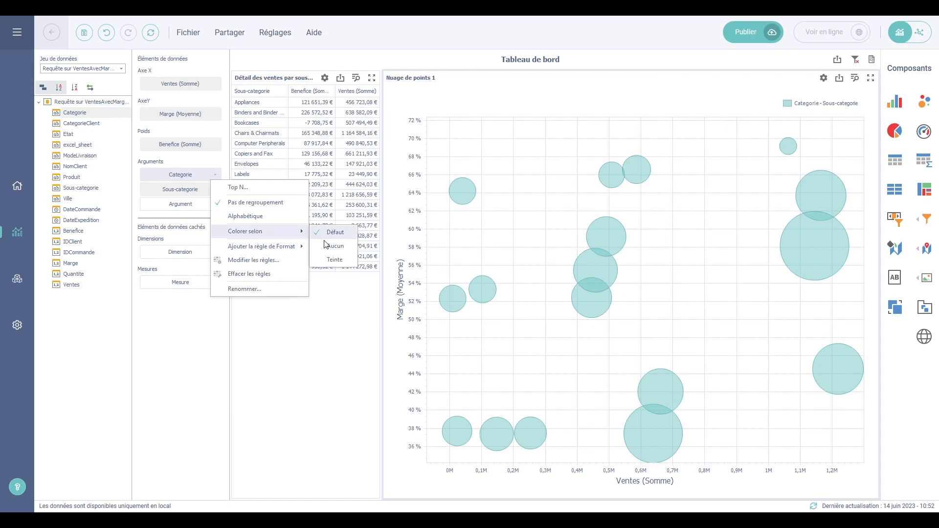
pyautogui.click(336, 260)
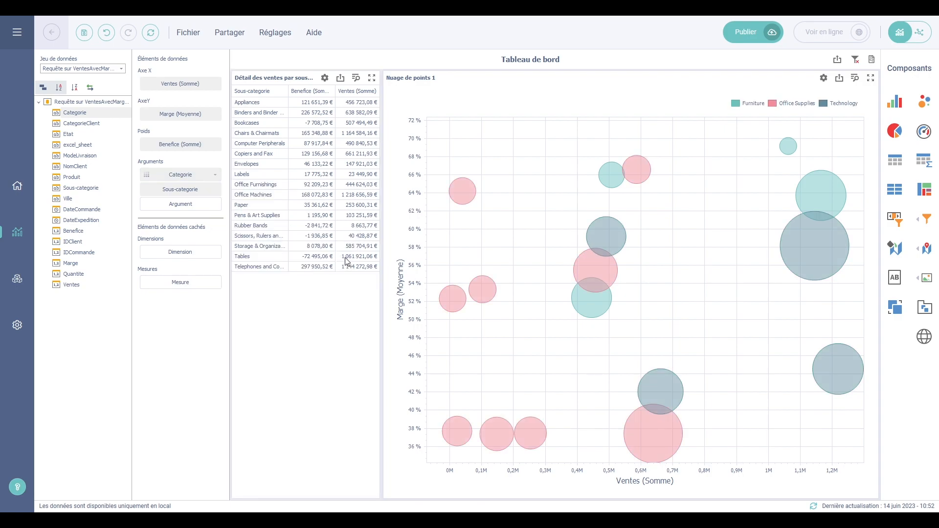
pyautogui.moveTo(479, 283)
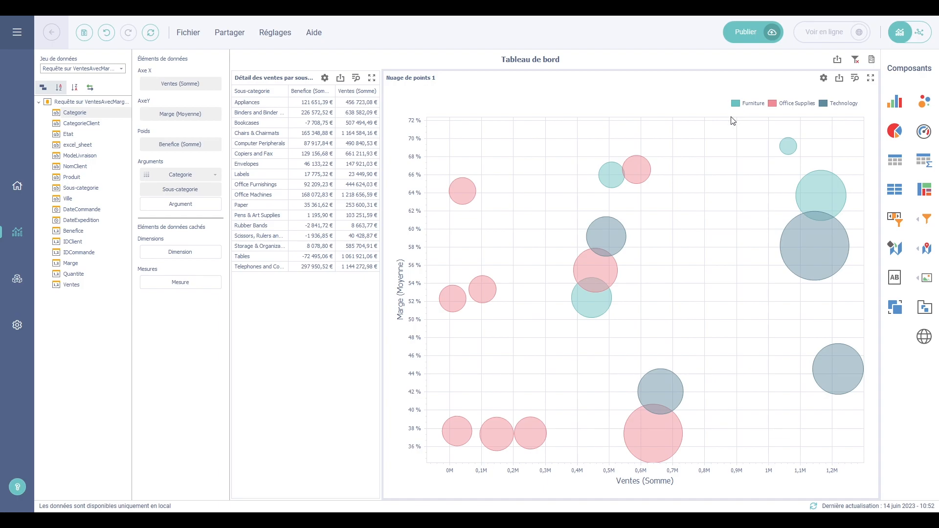
# Step: Enable the Filtre principal multiple interaction for the scatter plot
pyautogui.click(823, 78)
pyautogui.click(362, 197)
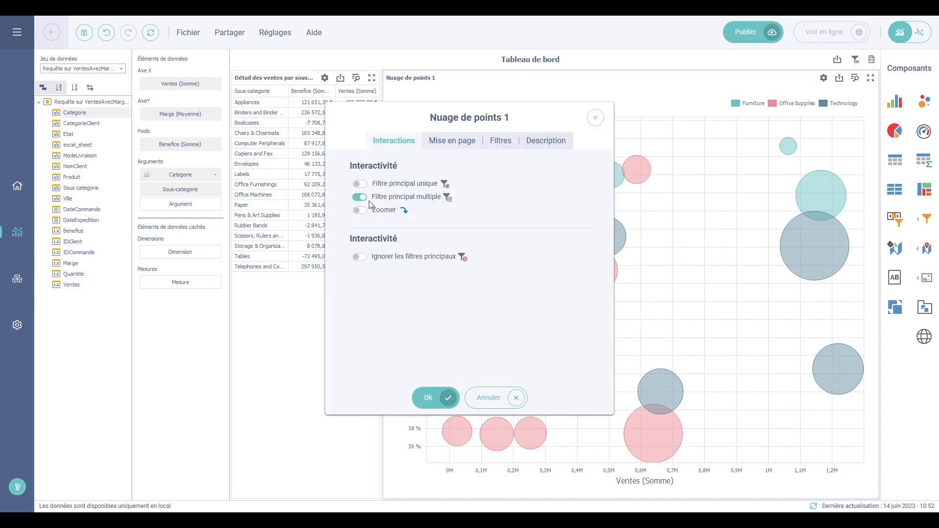
pyautogui.click(430, 398)
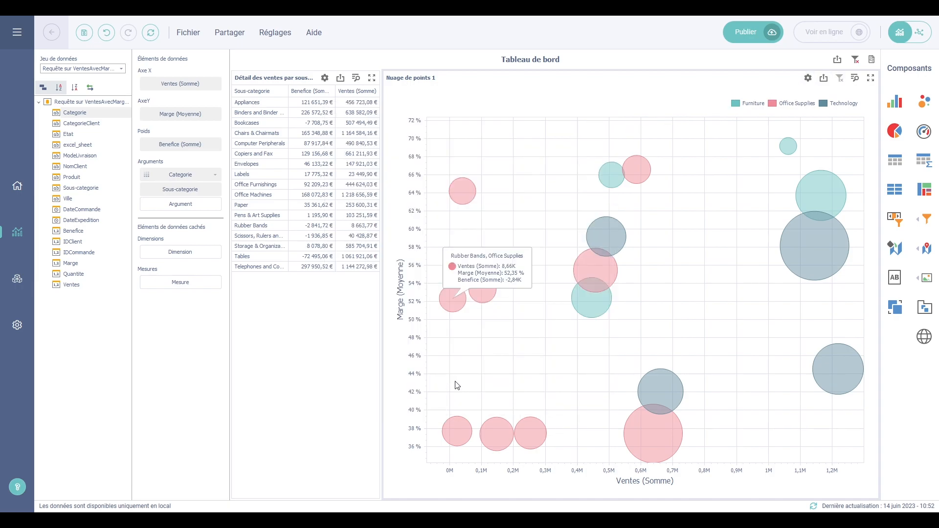
# Step: Test the filtering with the Scissors and Bookcases bubbles, and clear the scatter plot's filter
pyautogui.click(462, 192)
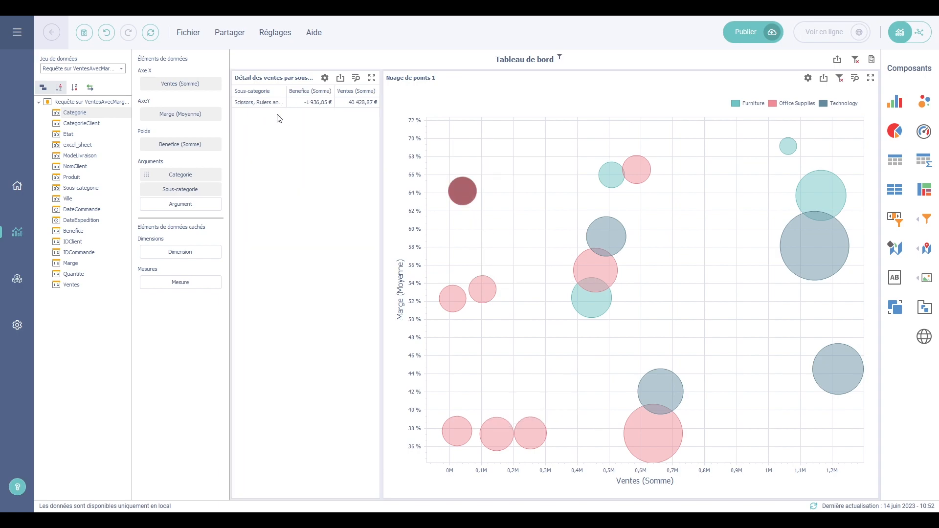
pyautogui.click(612, 174)
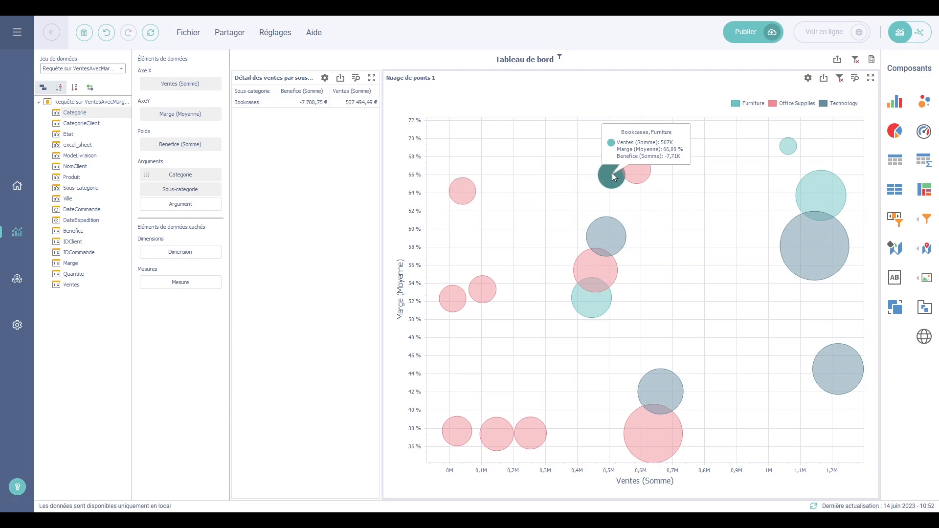
pyautogui.click(839, 79)
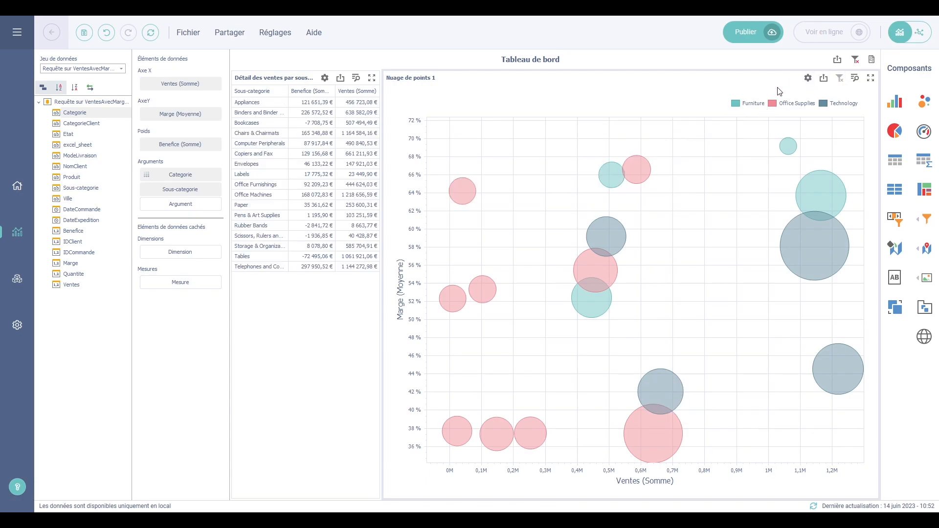
# Step: Enable the Zoomer interaction for the scatter plot in addition to multiple filtering
pyautogui.click(808, 78)
pyautogui.click(360, 210)
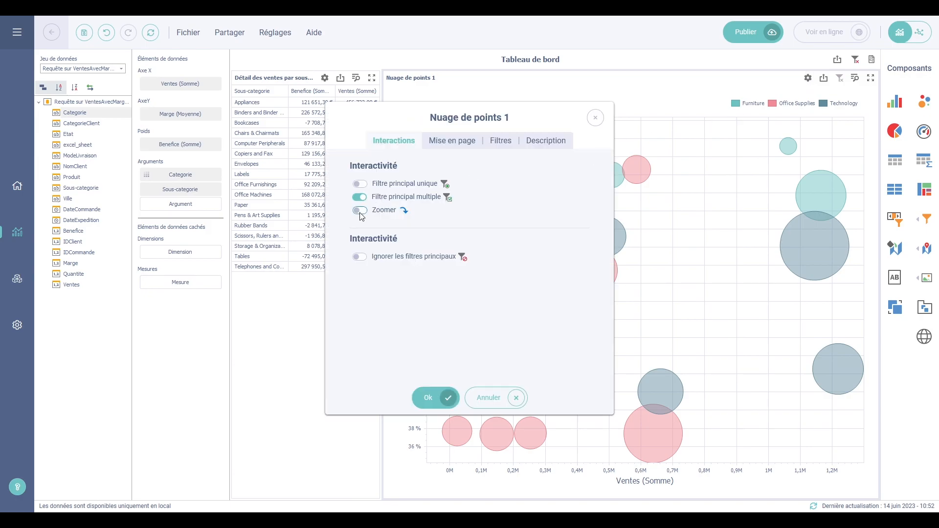
pyautogui.click(439, 396)
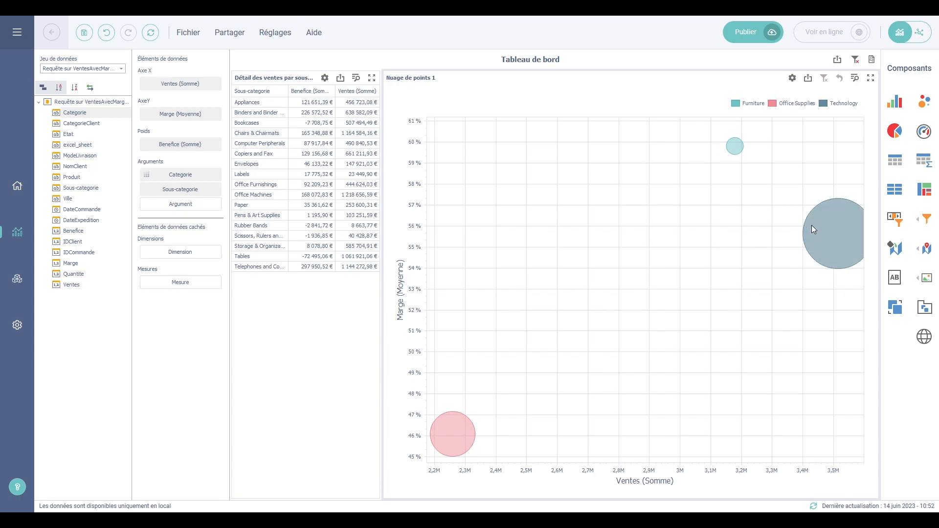
# Step: Drill into the Furniture and Technology bubbles, returning to the category level after each
pyautogui.click(733, 149)
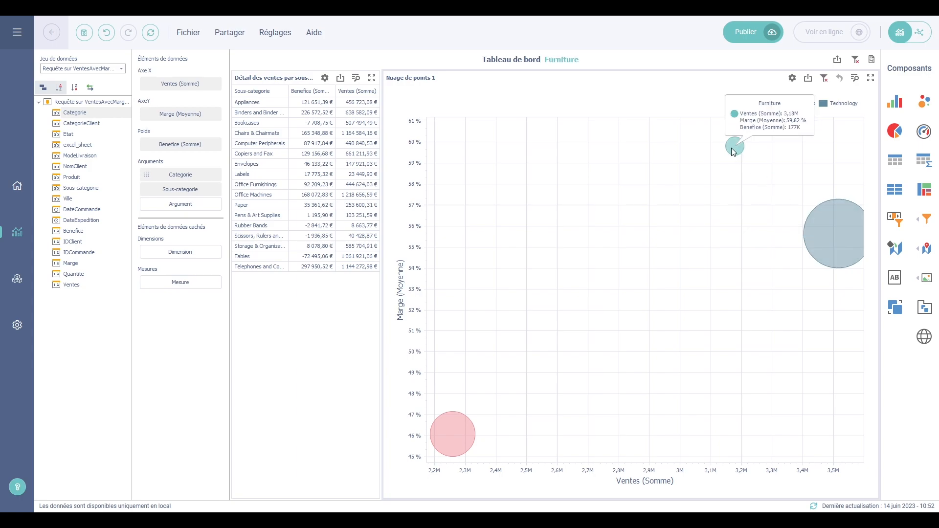
pyautogui.click(839, 78)
pyautogui.click(829, 224)
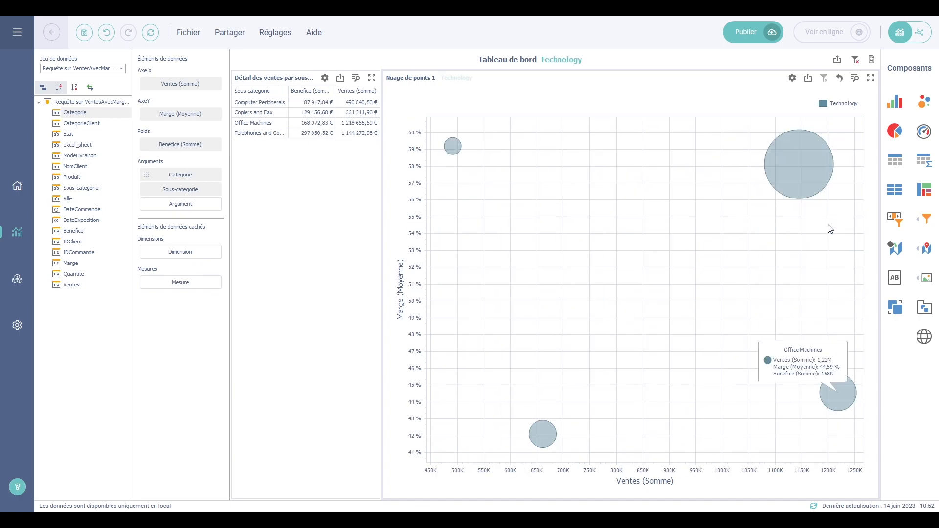
pyautogui.click(843, 80)
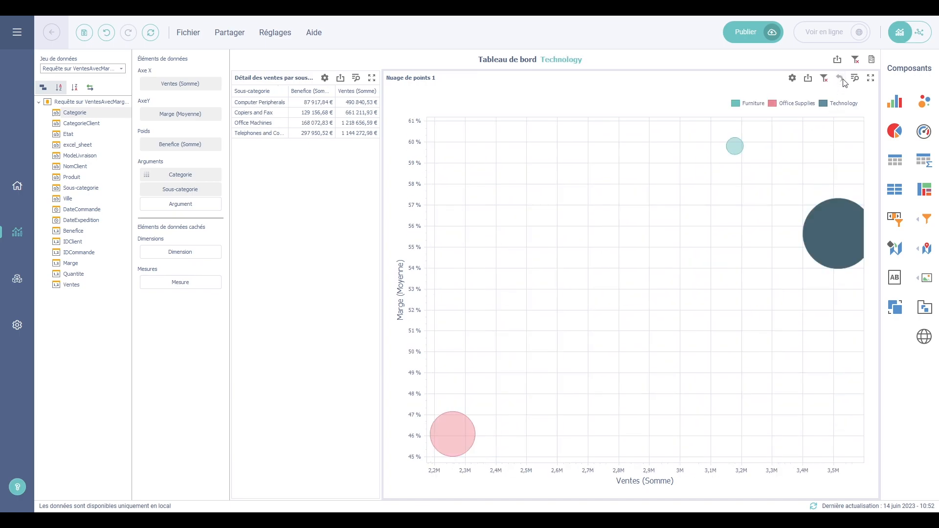
# Step: Open the scatter plot's layout settings to review its element and axis names and test the diagram rotation
pyautogui.click(791, 79)
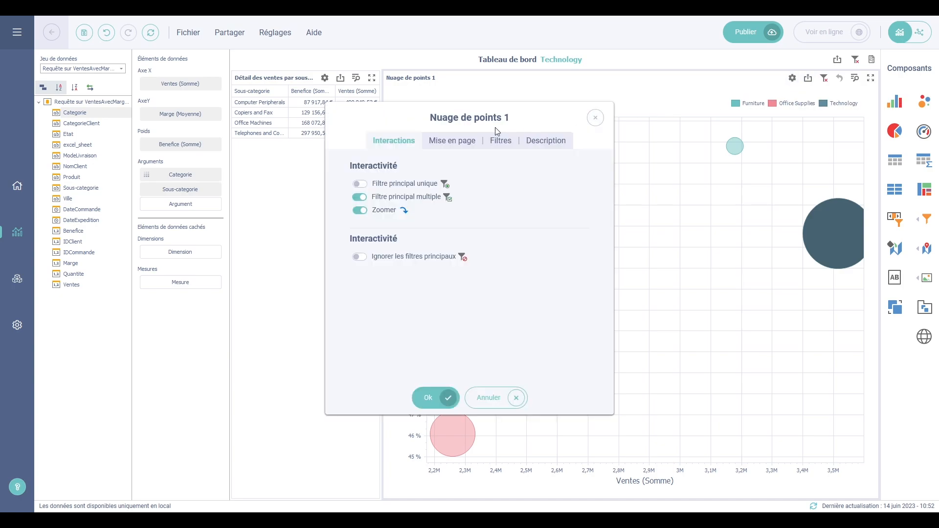
pyautogui.click(452, 141)
pyautogui.moveTo(505, 116); pyautogui.dragTo(289, 138)
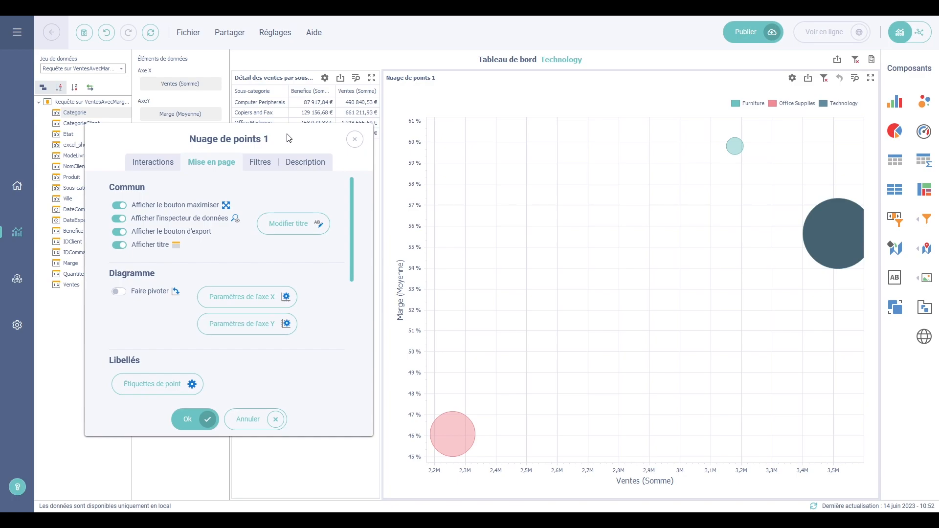
pyautogui.click(287, 224)
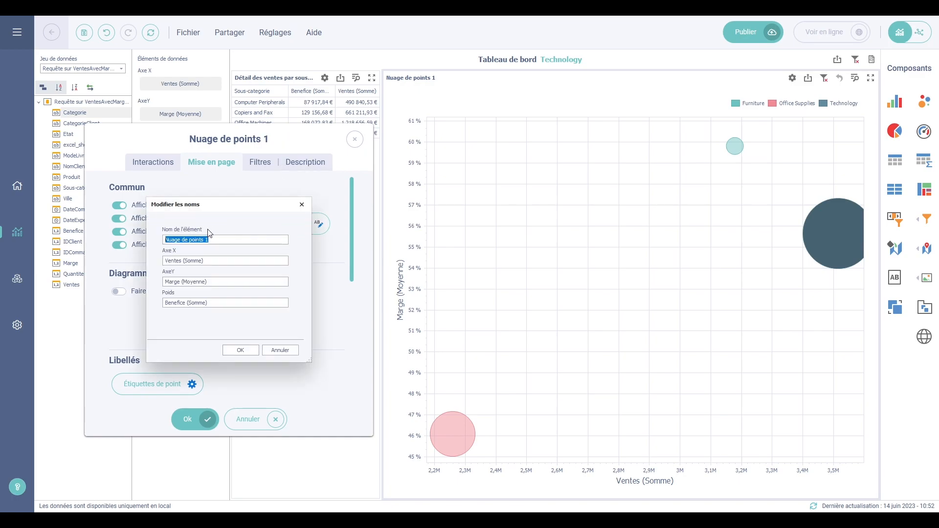
pyautogui.click(245, 348)
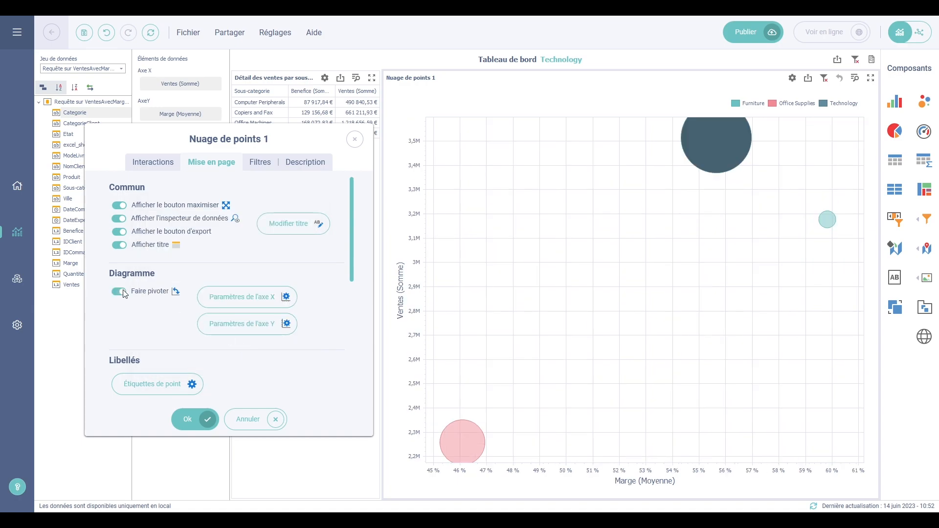
pyautogui.click(119, 292)
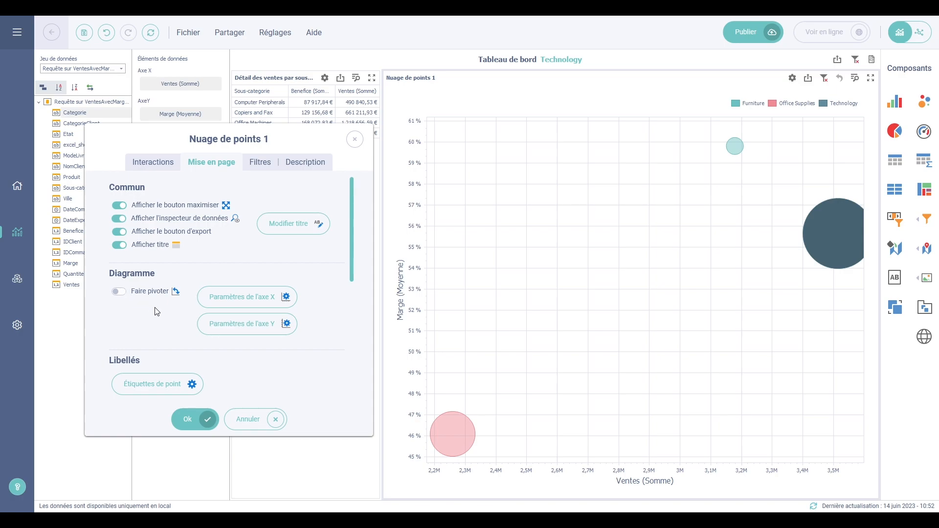
# Step: Try inverting the scatter plot's X axis in its axis settings, and restore the normal direction
pyautogui.click(227, 304)
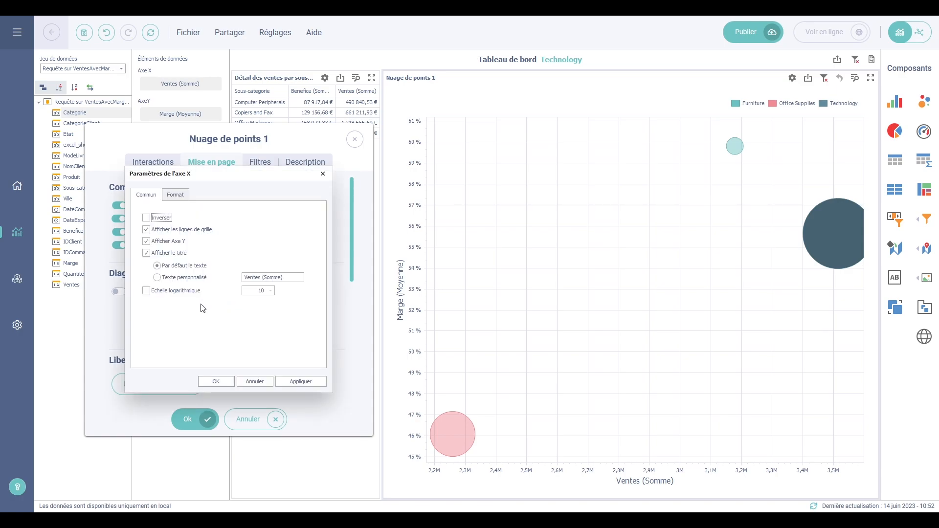
pyautogui.click(146, 218)
pyautogui.click(299, 381)
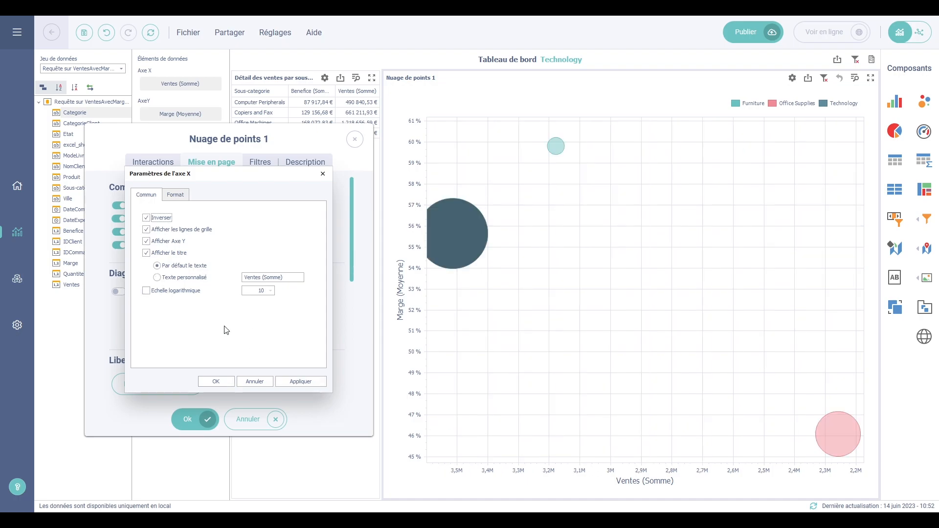
pyautogui.click(146, 218)
pyautogui.click(290, 382)
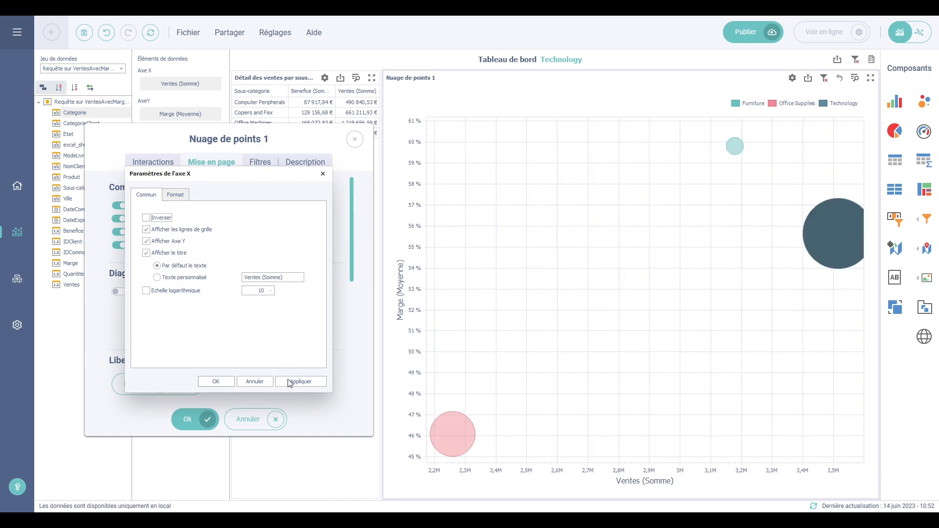
# Step: Hide the X axis and its grid lines on the scatter plot and apply the changes
pyautogui.click(146, 229)
pyautogui.click(146, 241)
pyautogui.click(294, 383)
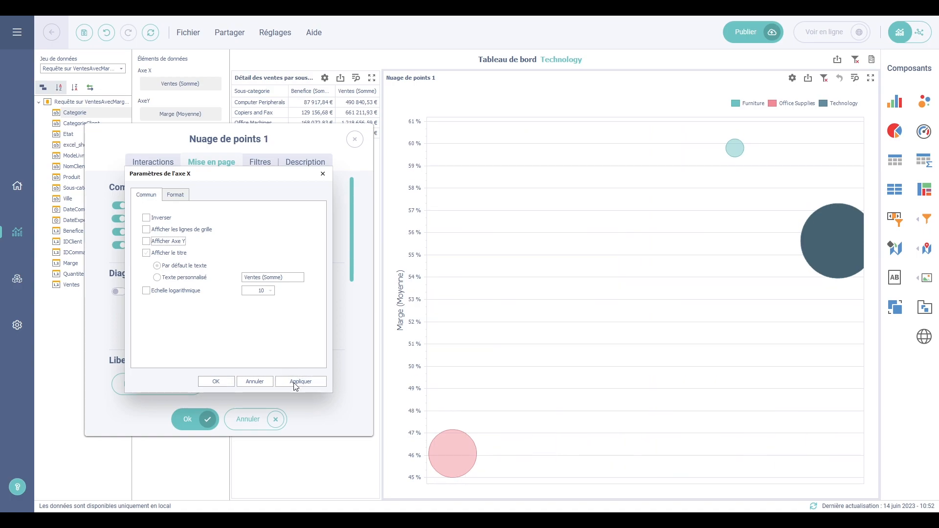
# Step: Show the scatter plot's X axis and its grid lines again, set its custom title to "Ventes", and apply the changes
pyautogui.click(146, 229)
pyautogui.click(146, 241)
pyautogui.click(157, 277)
pyautogui.moveTo(263, 277); pyautogui.dragTo(284, 278)
pyautogui.press('BackSpace')
pyautogui.click(306, 382)
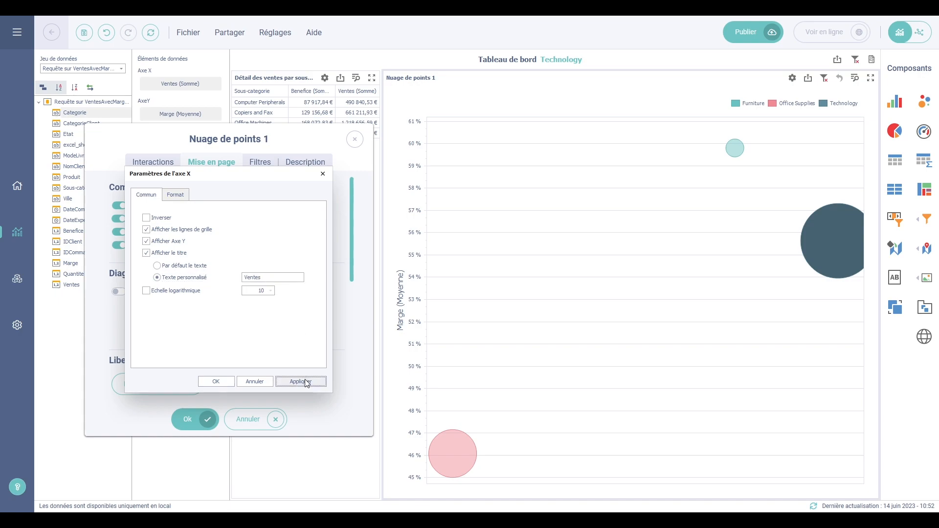
# Step: Try the logarithmic scale on the scatter plot's X axis, and restore the linear scale
pyautogui.click(147, 291)
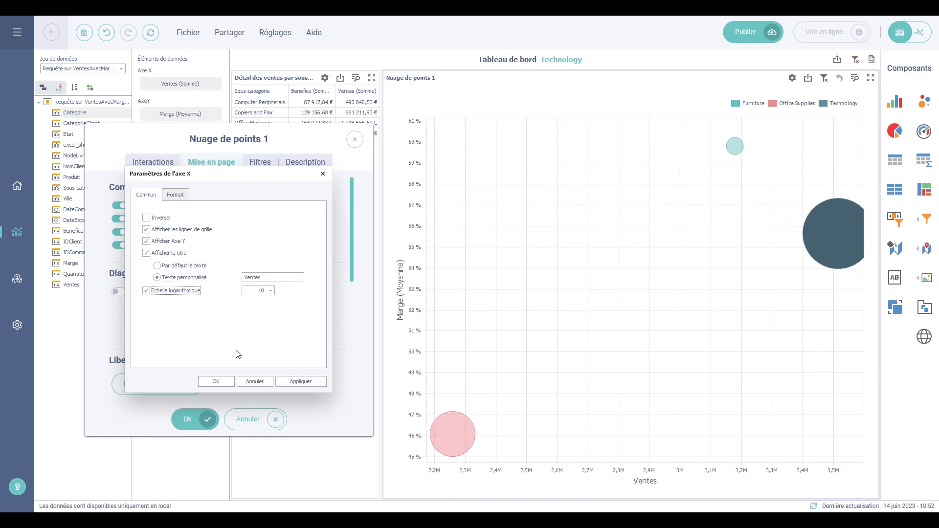
pyautogui.click(291, 382)
pyautogui.click(150, 291)
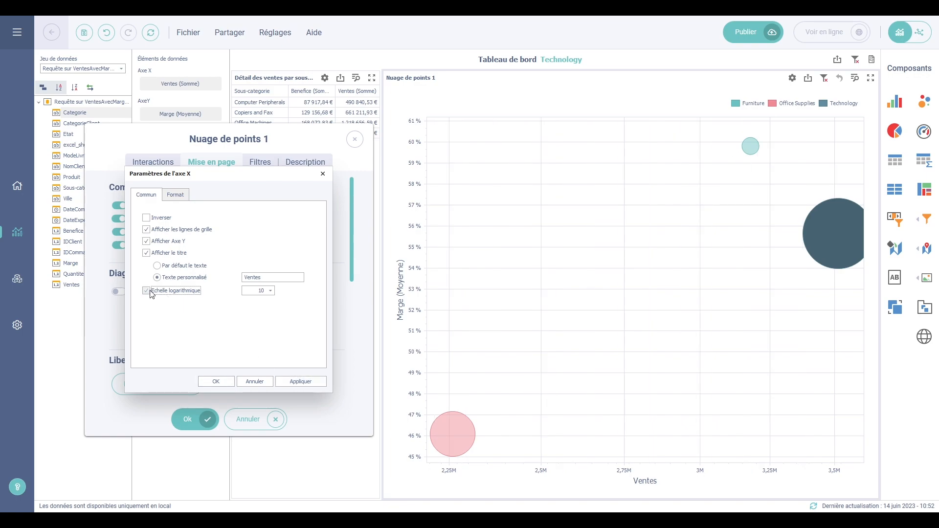
pyautogui.click(283, 382)
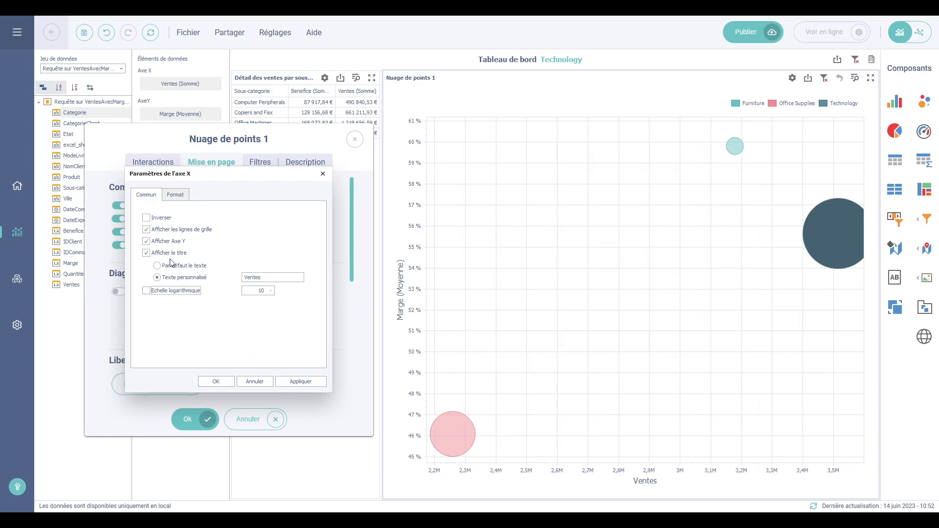
# Step: Review the number format options of the X axis and accept the axis settings
pyautogui.click(176, 195)
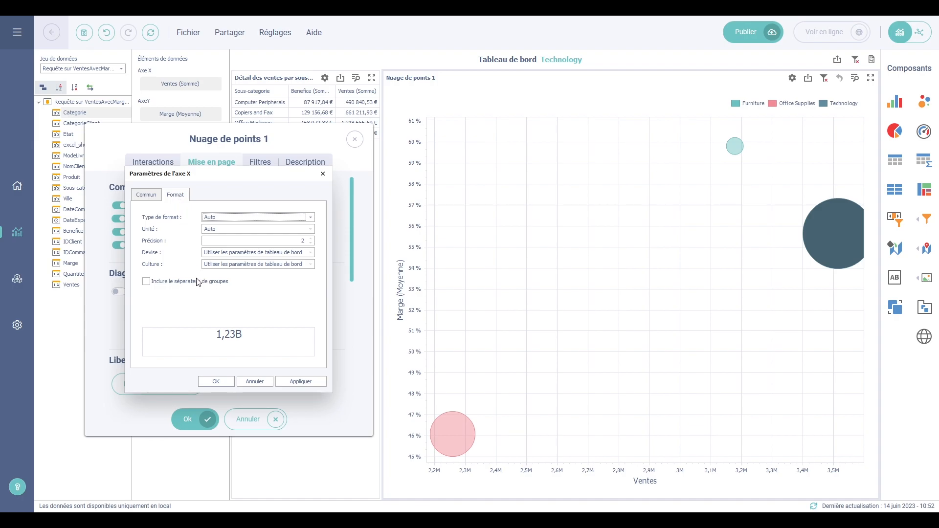
pyautogui.click(220, 382)
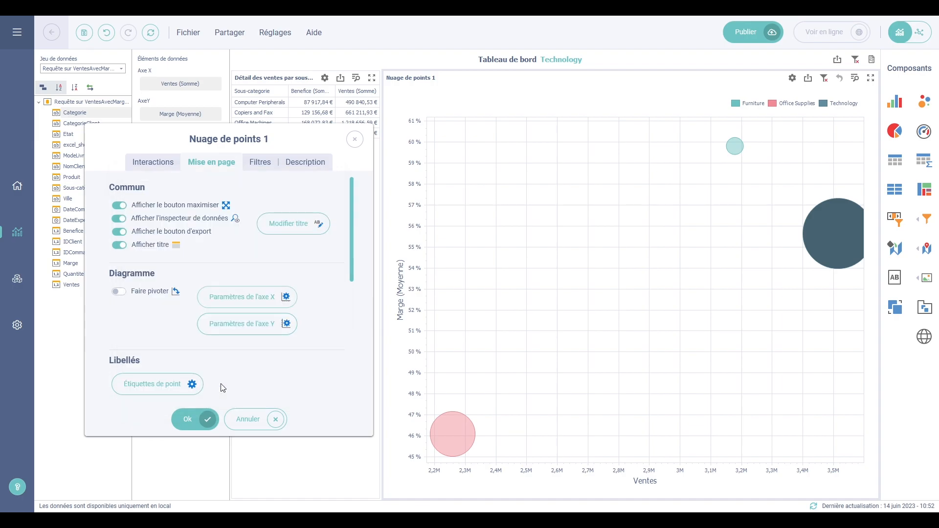
# Step: Try always displaying the zero level on the scatter plot's Y axis, turn it off again, and accept the axis settings
pyautogui.click(267, 325)
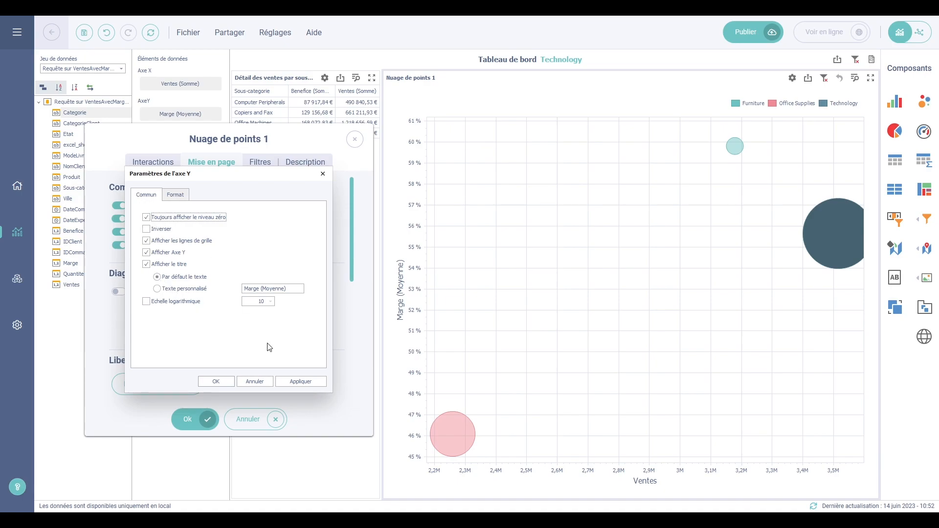
pyautogui.click(287, 383)
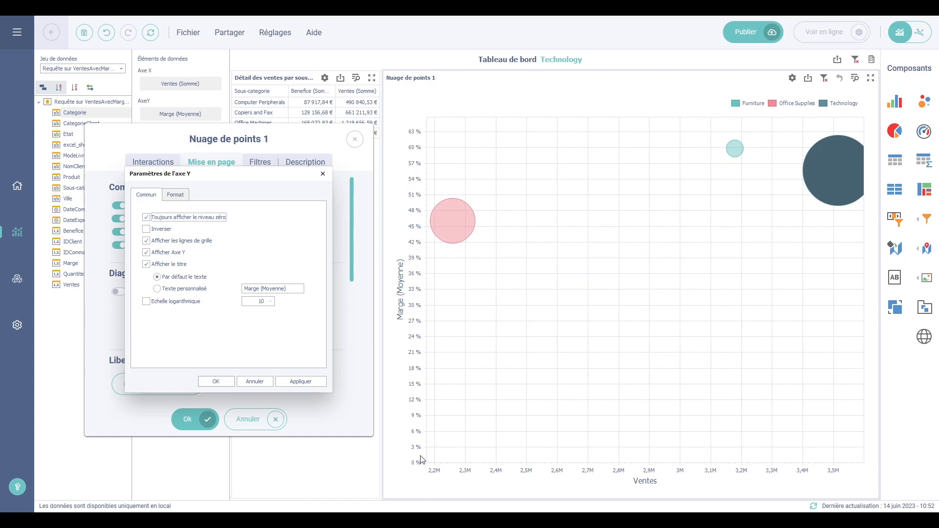
pyautogui.click(146, 217)
pyautogui.click(299, 381)
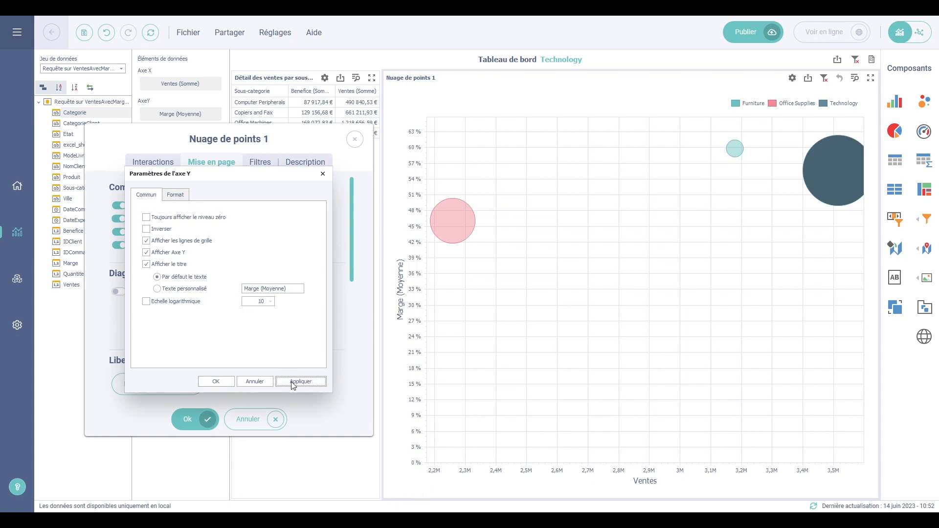
pyautogui.click(232, 381)
# Step: Display point labels on the scatter plot's bubbles, with each label containing the category name and its profit value
pyautogui.click(171, 383)
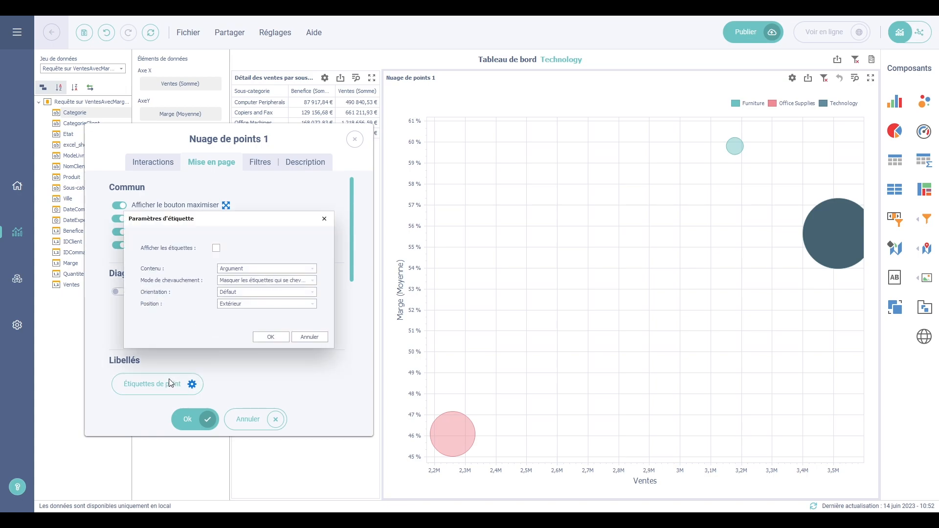
pyautogui.click(216, 249)
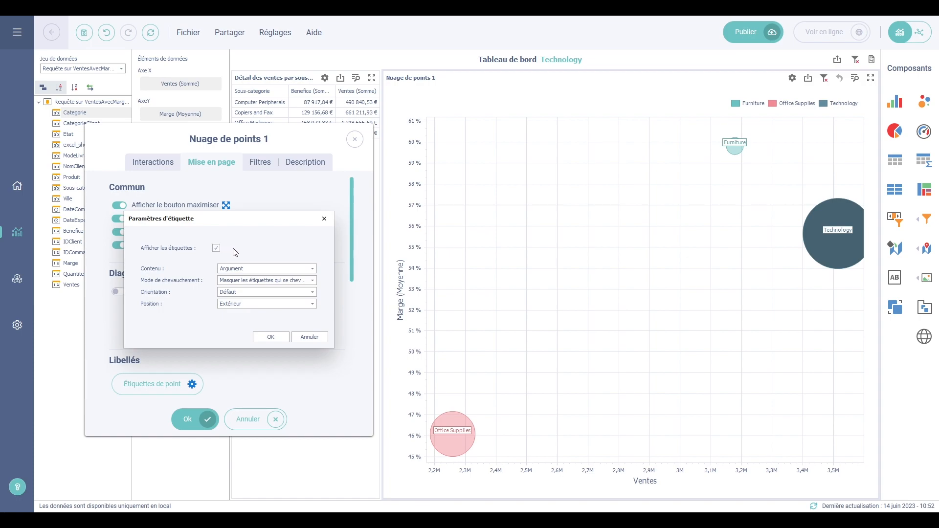
pyautogui.click(312, 268)
pyautogui.click(264, 312)
pyautogui.click(271, 338)
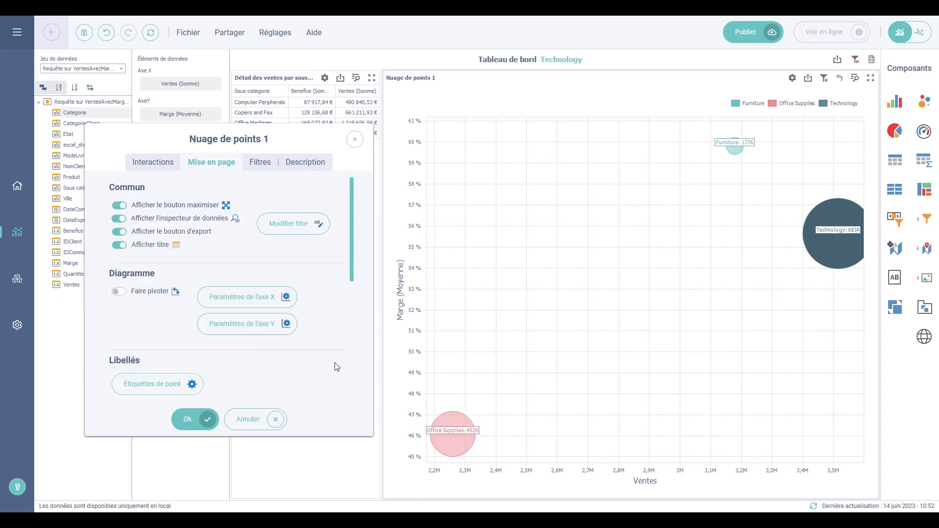
# Step: Place the scatter plot's legend inside the chart area, laid out horizontally in the upper-left corner
pyautogui.moveTo(351, 276); pyautogui.dragTo(360, 375)
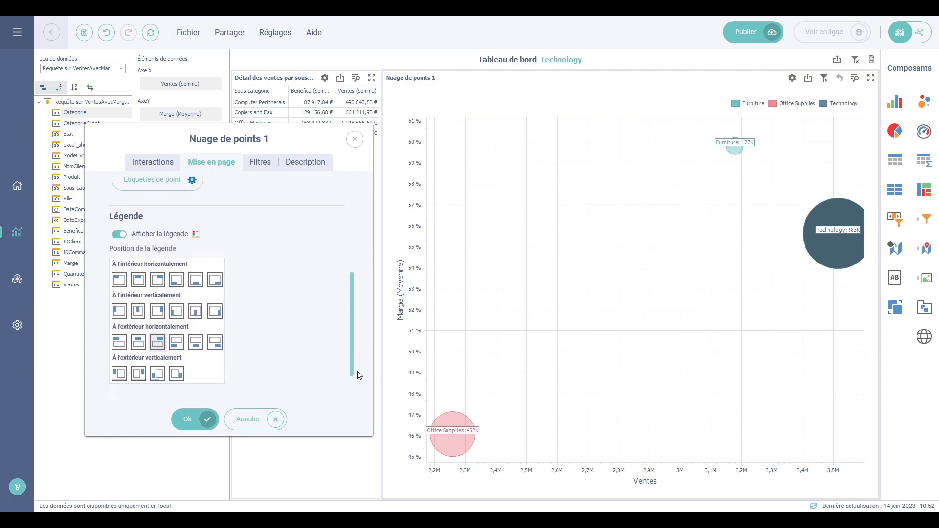
pyautogui.click(118, 234)
pyautogui.click(119, 280)
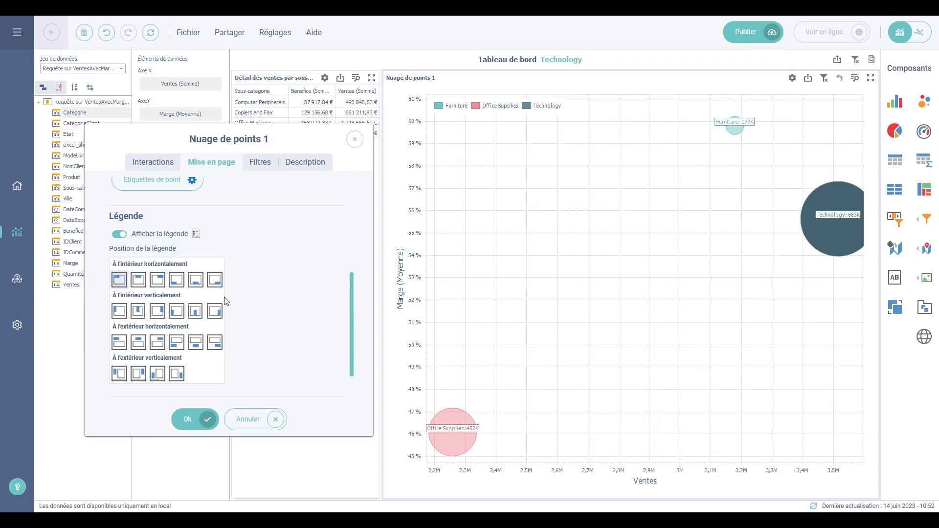
# Step: Change the Technology category's colour to yellow (palette index 3) in the global colours, and confirm the scatter plot's settings
pyautogui.moveTo(353, 306); pyautogui.dragTo(354, 342)
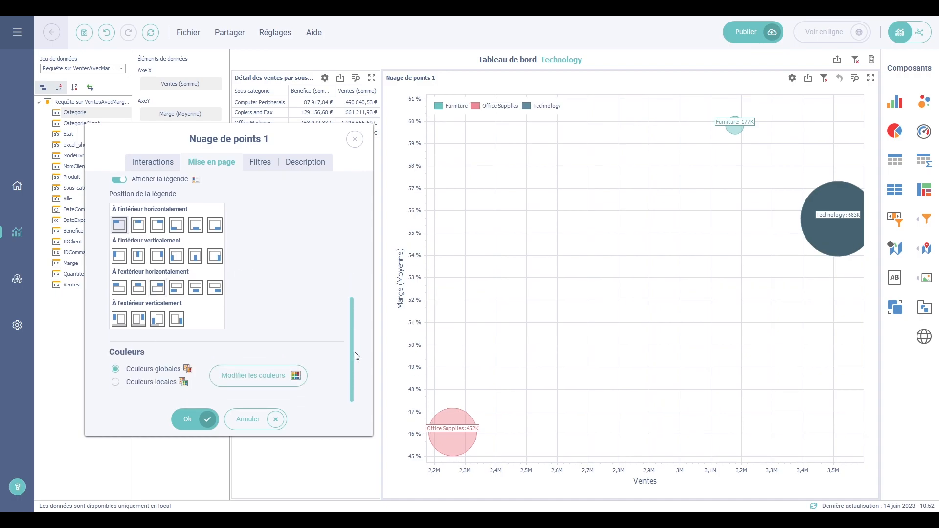
pyautogui.click(271, 376)
pyautogui.click(252, 256)
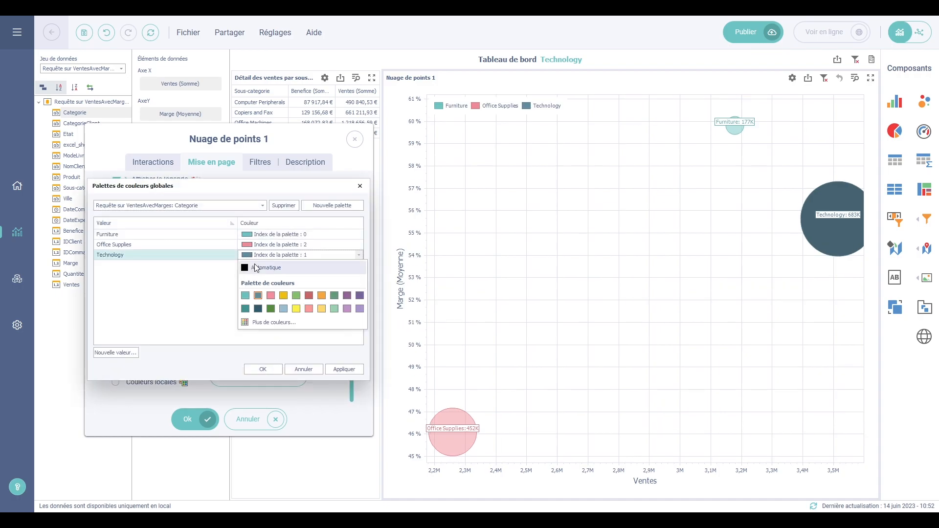
pyautogui.click(281, 295)
pyautogui.click(343, 370)
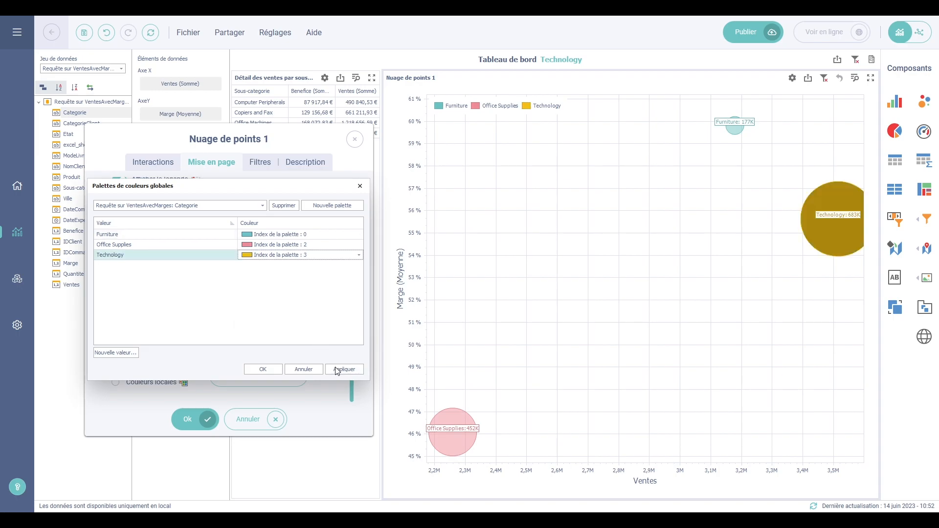
pyautogui.click(264, 369)
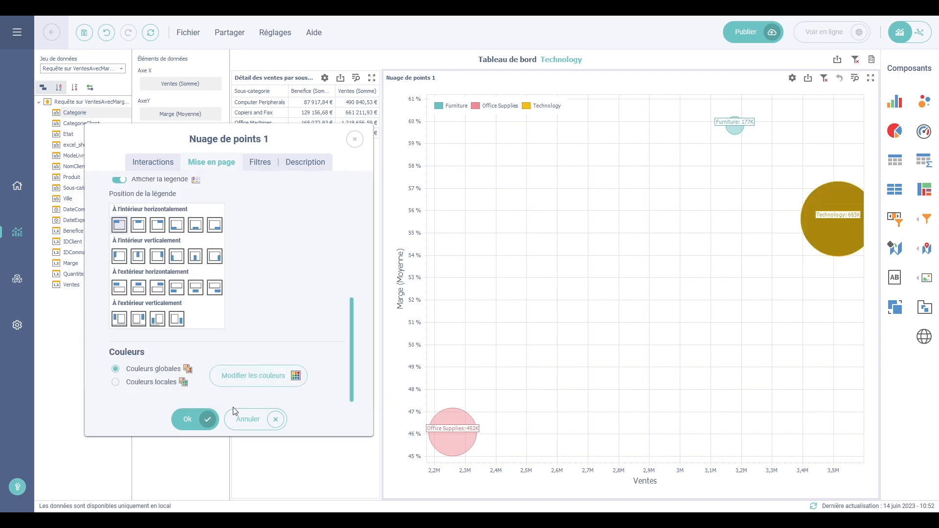
pyautogui.click(211, 421)
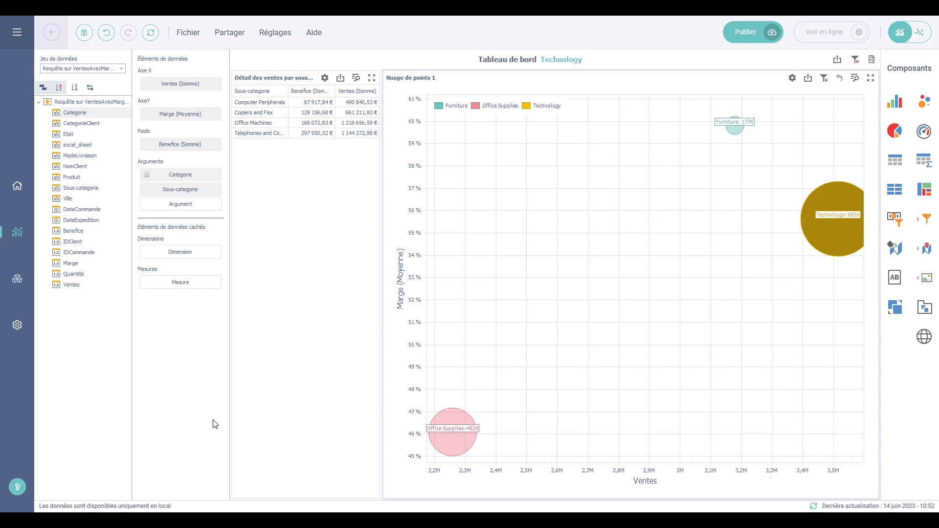